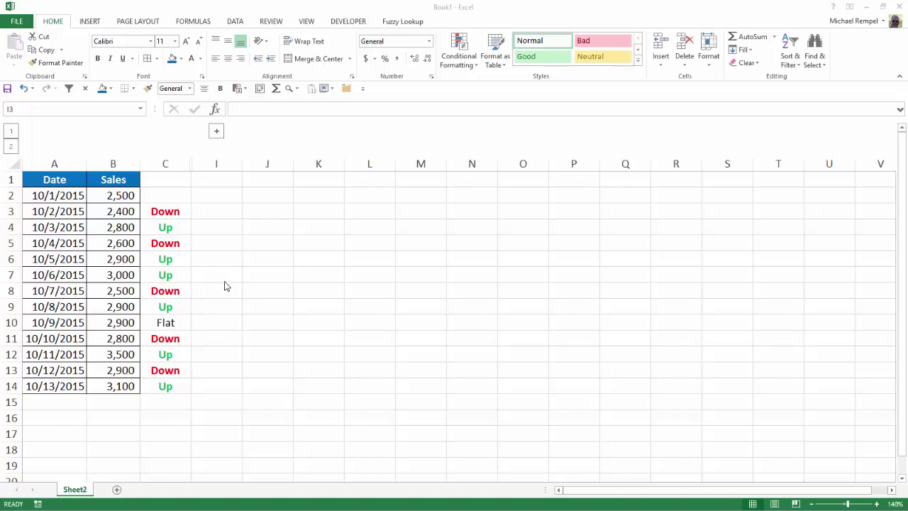
# Step: Enter =FORMULATEXT(C3) in I3 to show C3's nested IF formula as text
pyautogui.click(217, 211)
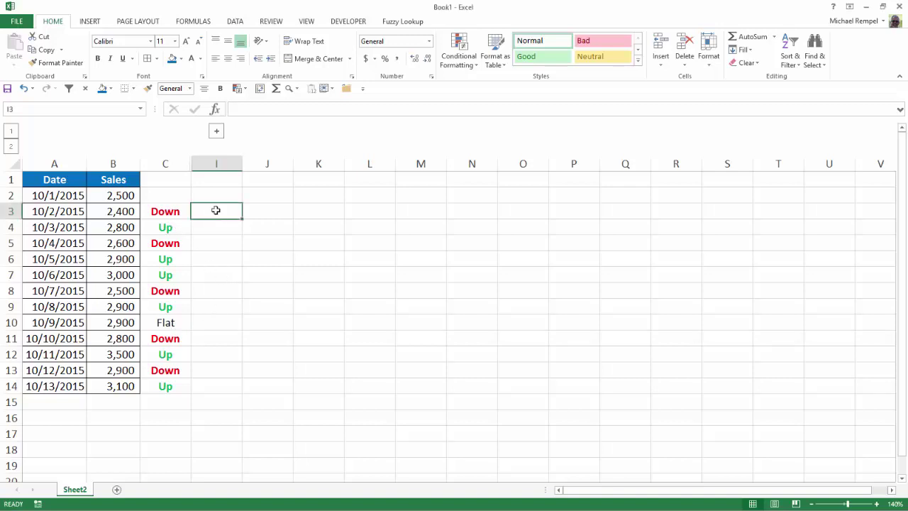
pyautogui.write('=')
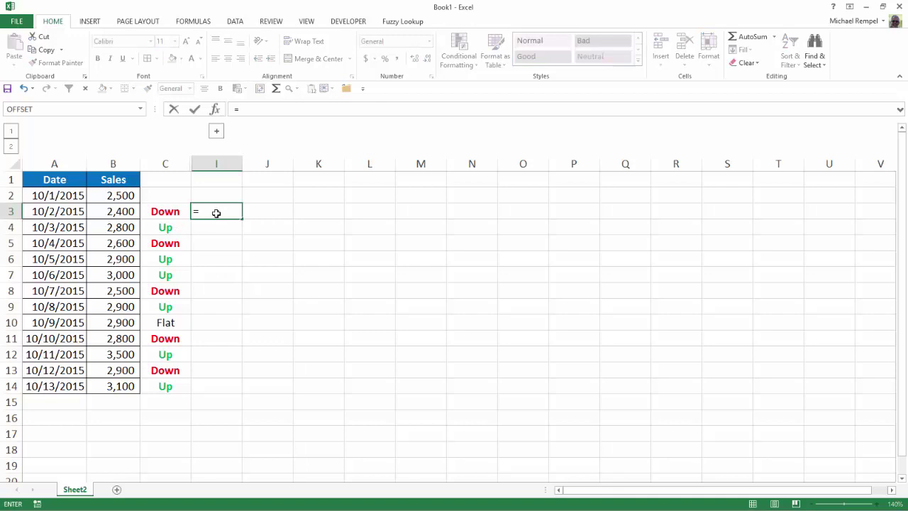
pyautogui.write('i')
pyautogui.press('BackSpace')
pyautogui.write('f')
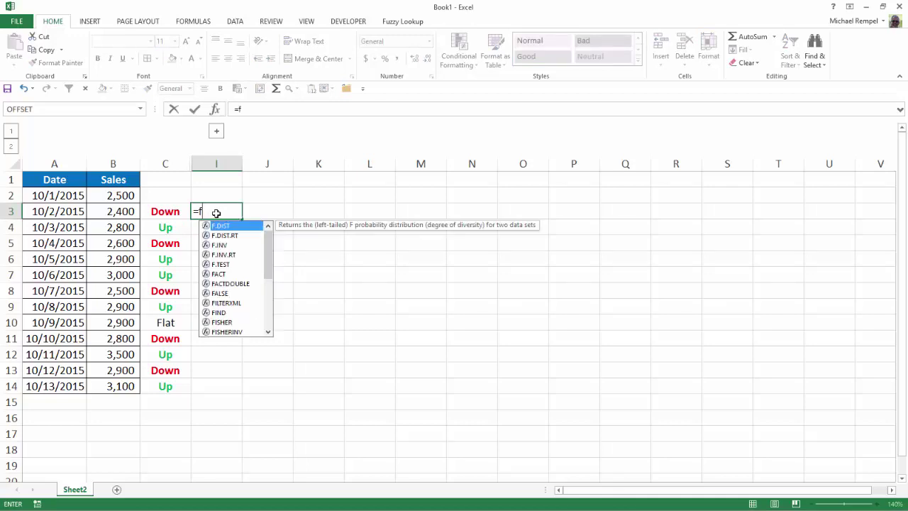
pyautogui.write('orm')
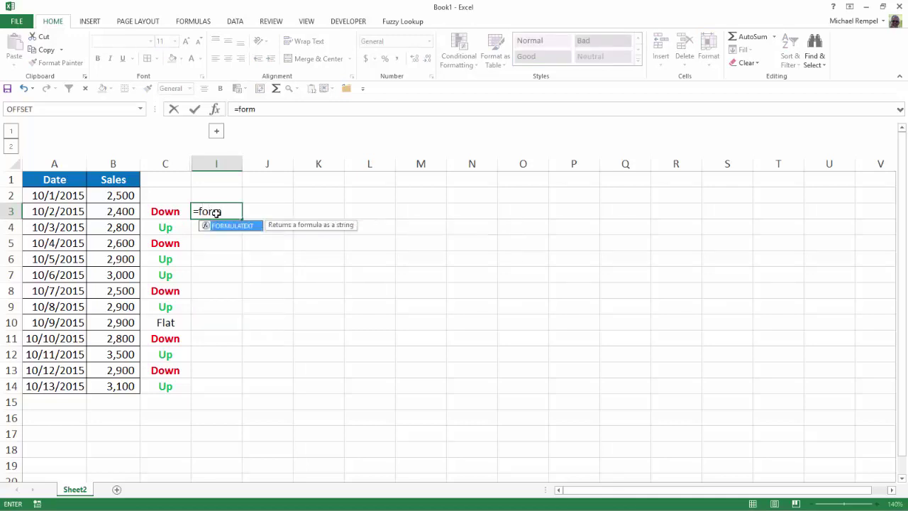
pyautogui.press('Tab')
pyautogui.press('Left')
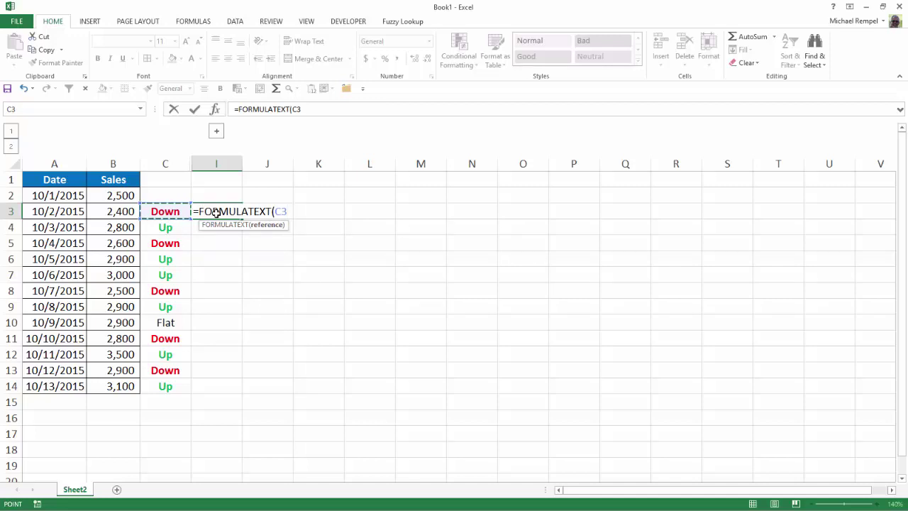
pyautogui.write(')')
pyautogui.press('Return')
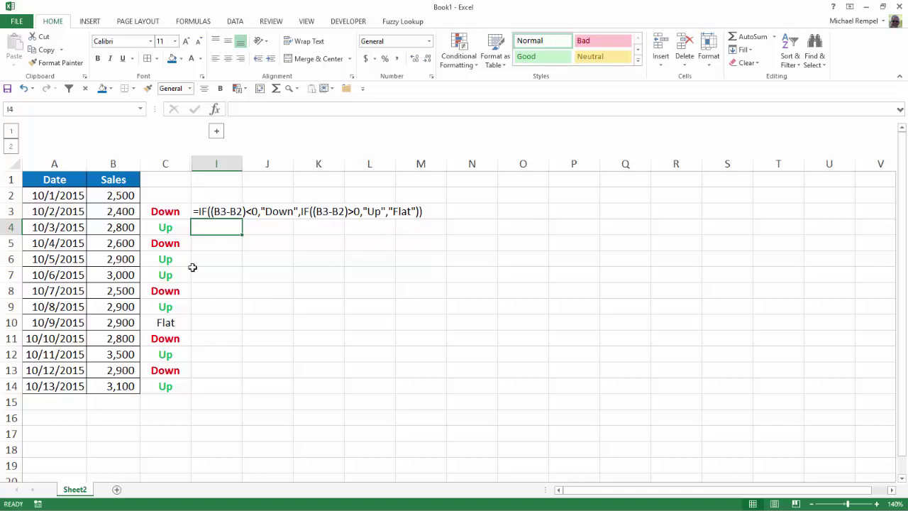
pyautogui.click(168, 211)
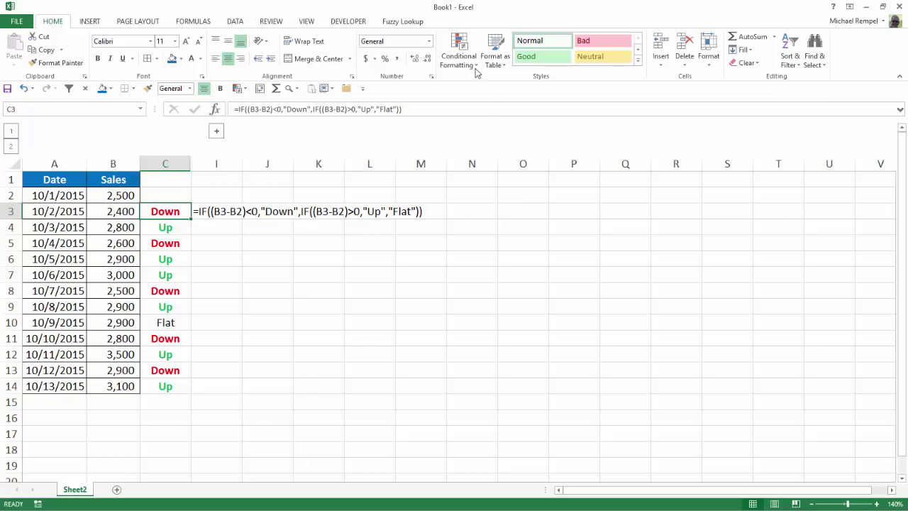
pyautogui.click(461, 51)
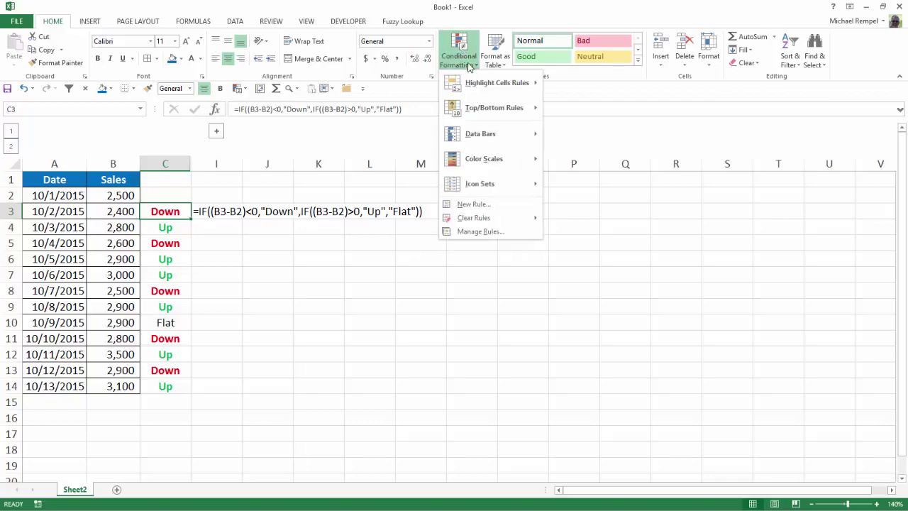
pyautogui.click(468, 234)
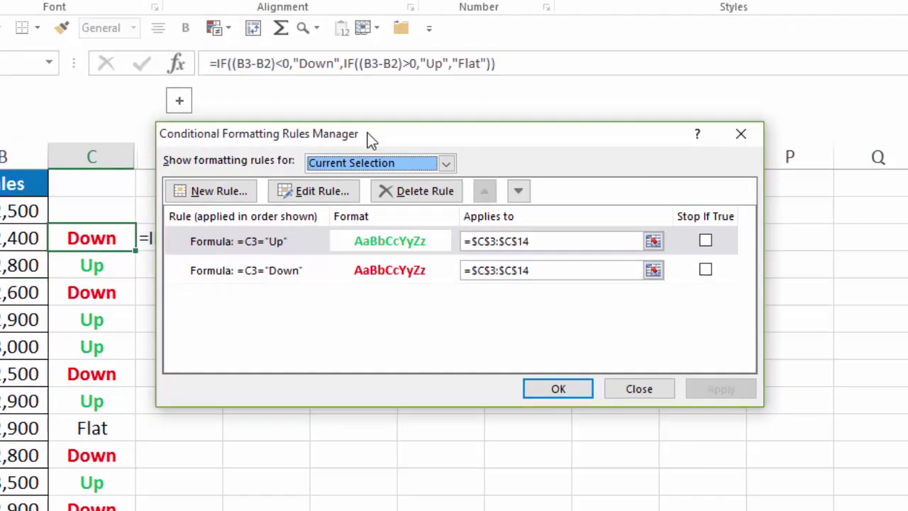
pyautogui.moveTo(329, 148); pyautogui.dragTo(244, 123)
pyautogui.moveTo(223, 90); pyautogui.dragTo(222, 90)
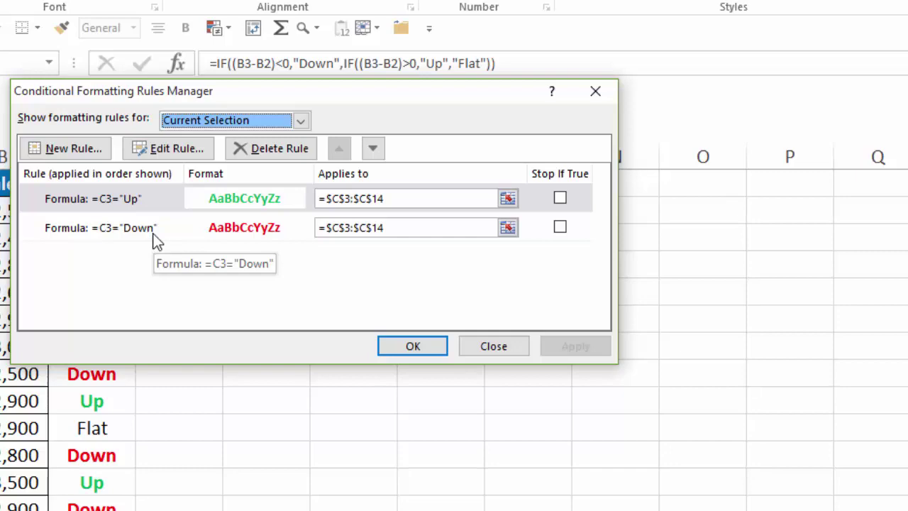
pyautogui.click(489, 347)
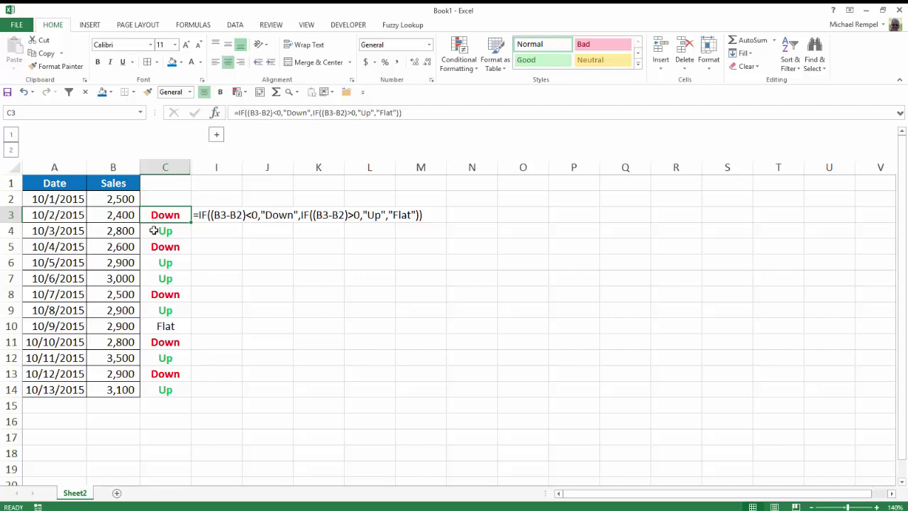
# Step: Try 2900 as the 10/2 sales figure, undo back to 2,400, then empty I3
pyautogui.click(122, 214)
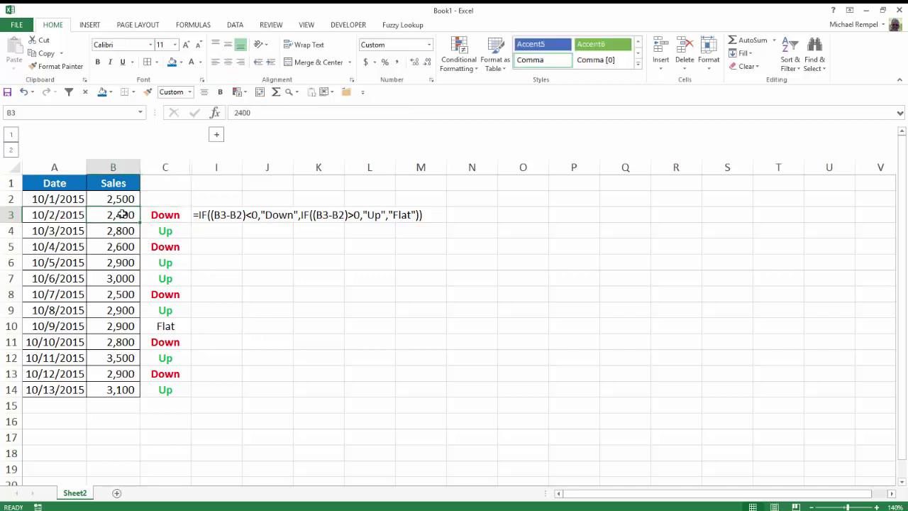
pyautogui.write('2900')
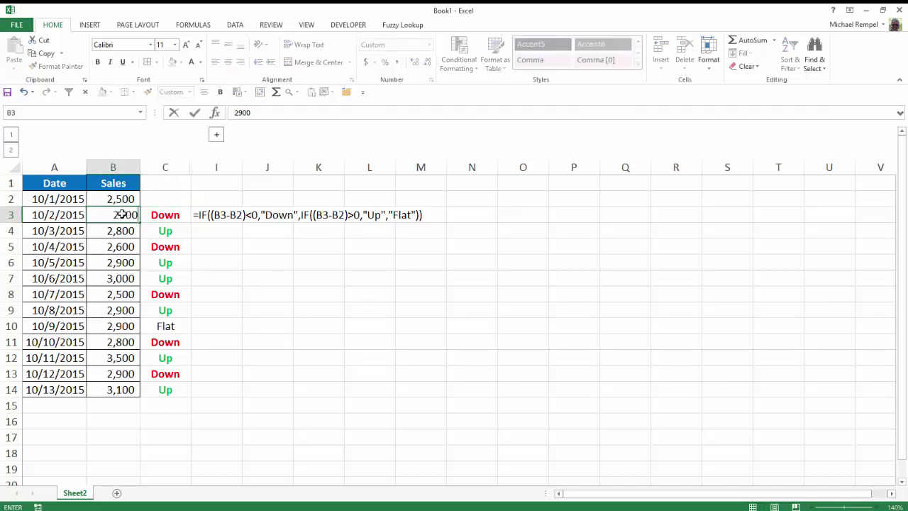
pyautogui.press('Return')
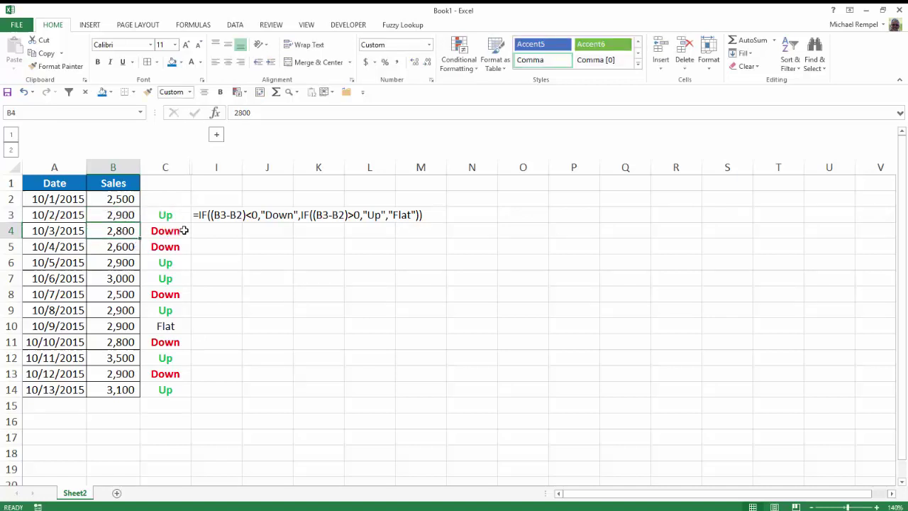
pyautogui.hotkey('ctrl', 'z')
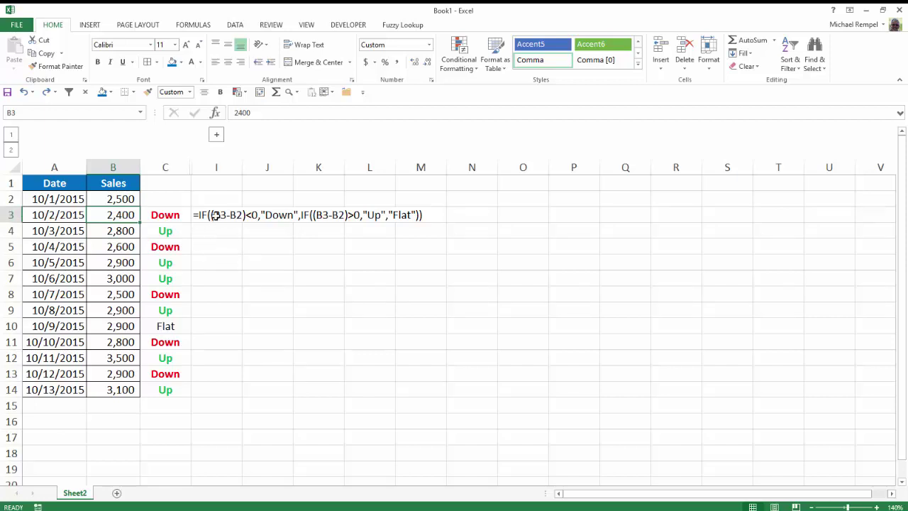
pyautogui.click(216, 215)
pyautogui.press('Delete')
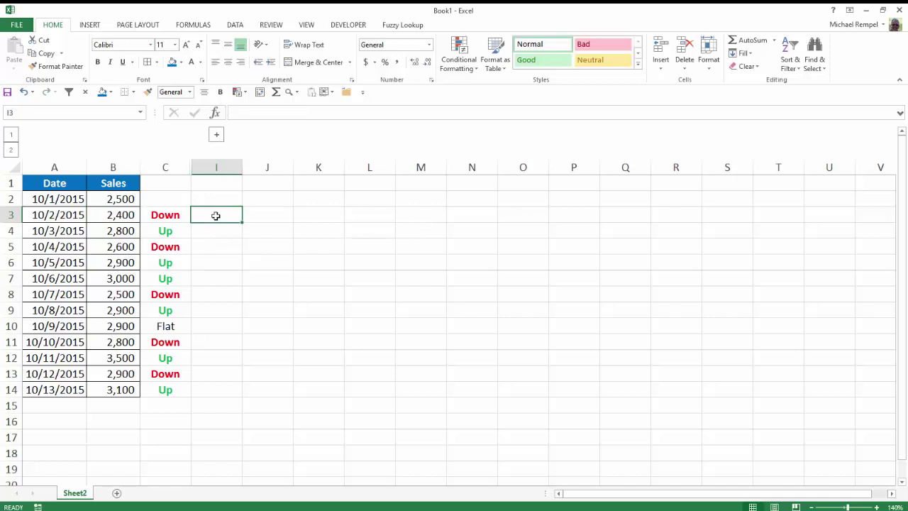
# Step: Expand columns D–H to reveal the lookup table, then enter =FORMULATEXT(D3) in E3
pyautogui.click(216, 134)
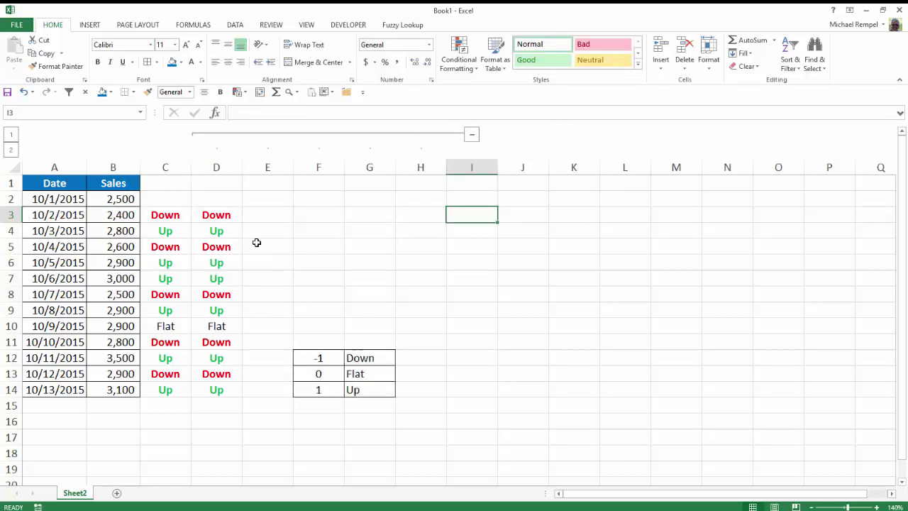
pyautogui.click(209, 214)
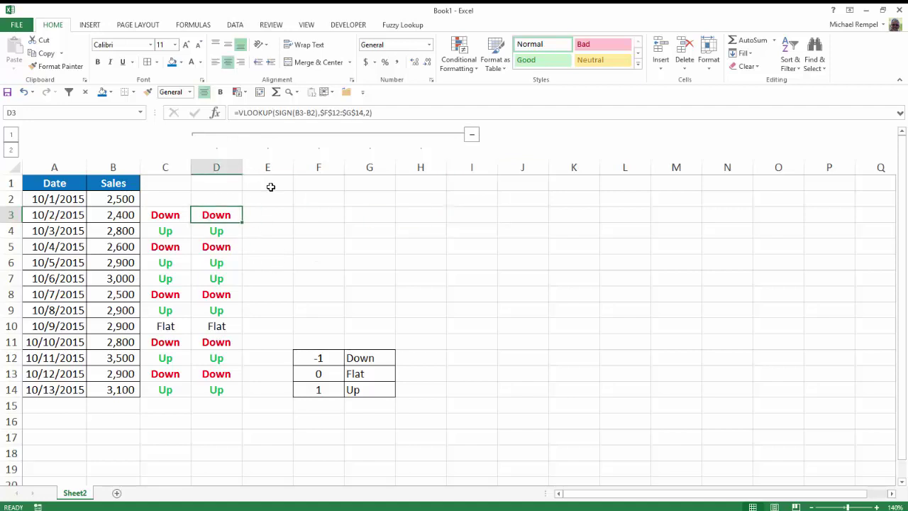
pyautogui.click(280, 218)
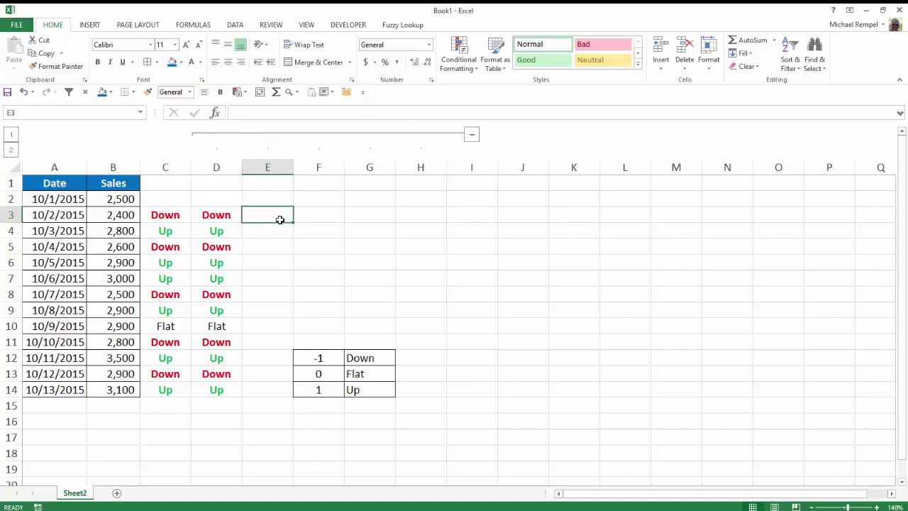
pyautogui.write('=for')
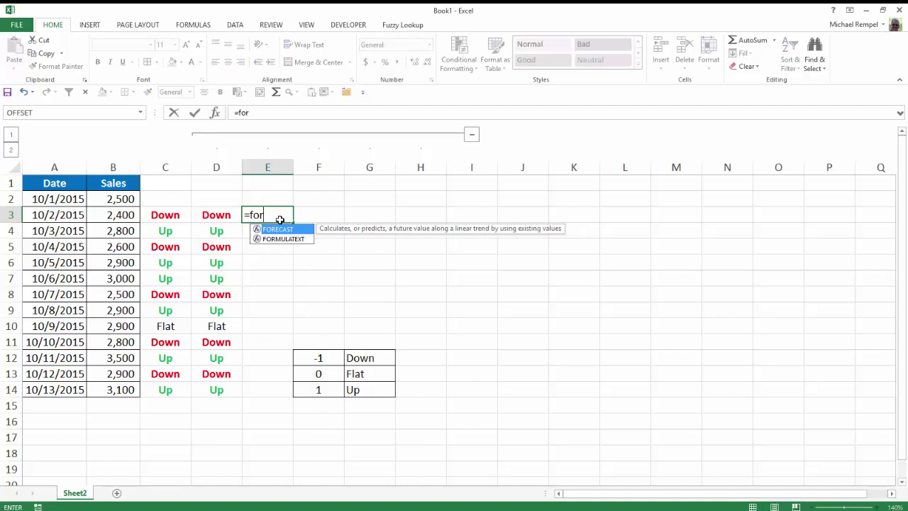
pyautogui.press('Down')
pyautogui.press('Tab')
pyautogui.press('Left')
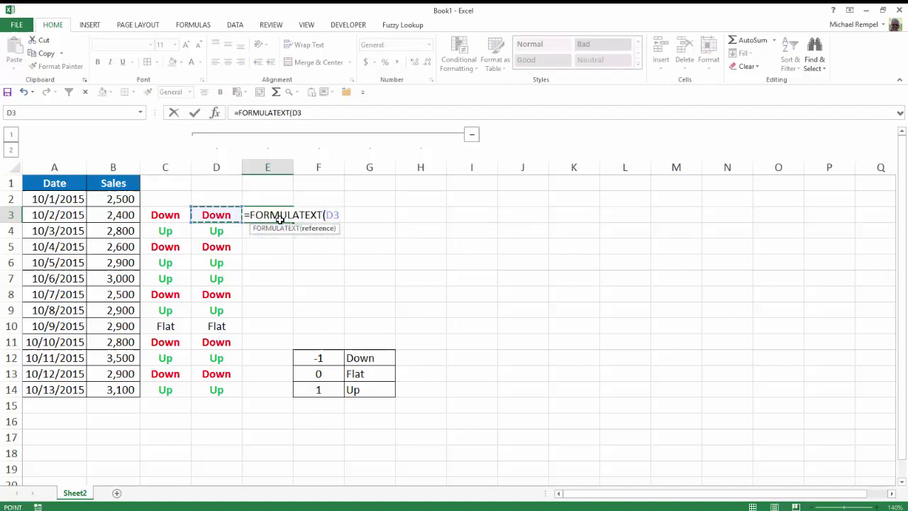
pyautogui.press('Return')
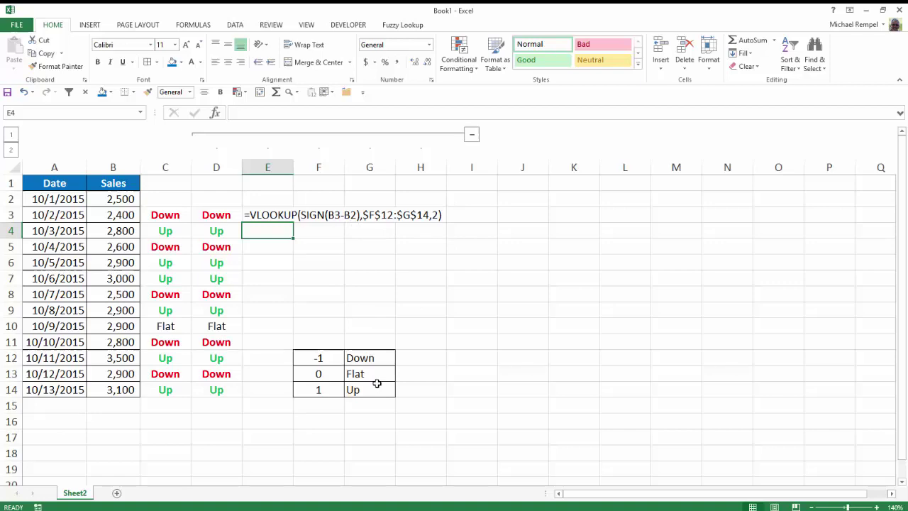
pyautogui.click(286, 249)
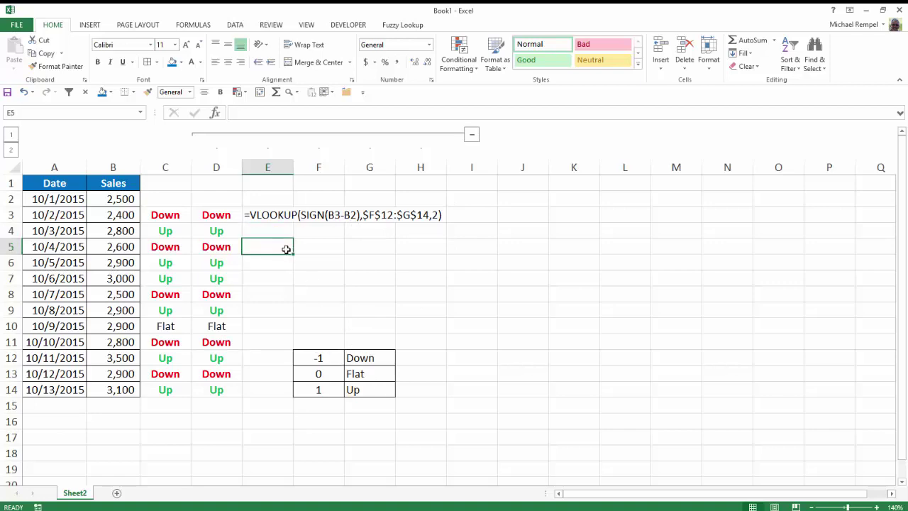
pyautogui.write('=sign')
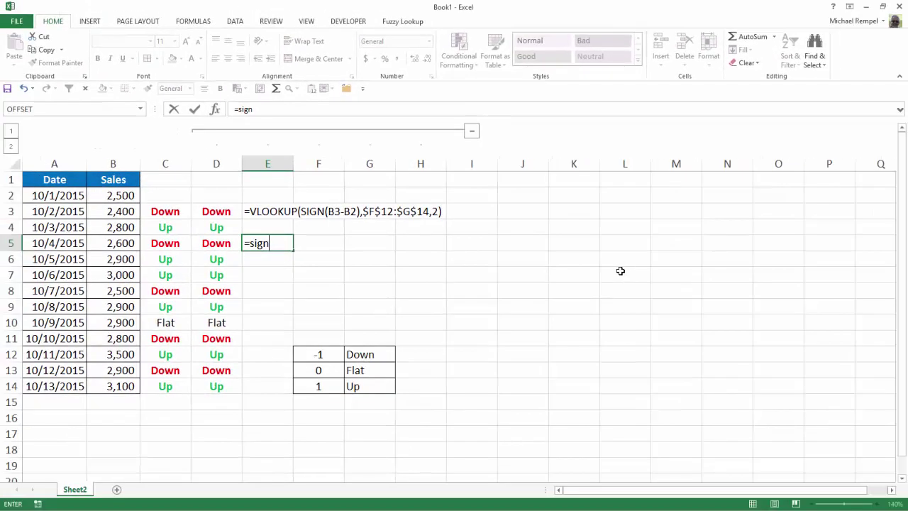
pyautogui.press('Escape')
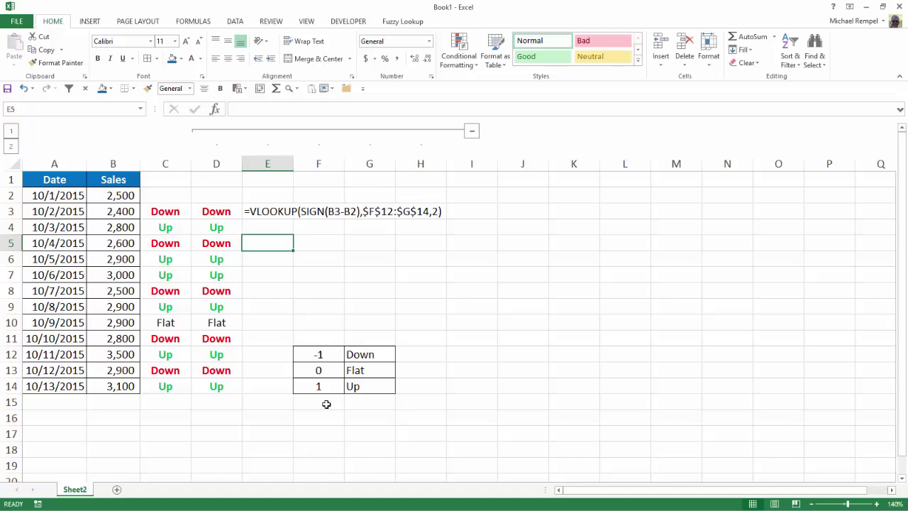
# Step: Enter =FORMULATEXT(C3) in E4, below the VLOOKUP formula text
pyautogui.press('Up')
pyautogui.write('=')
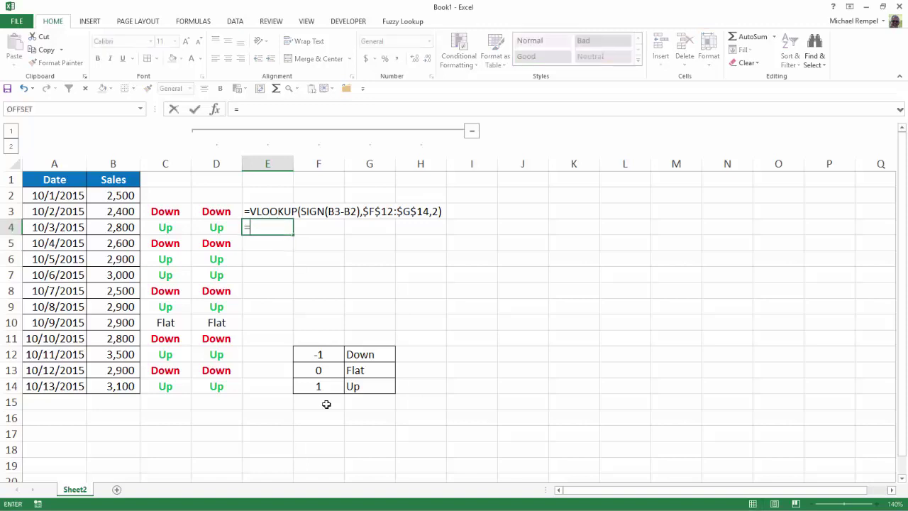
pyautogui.write('form')
pyautogui.press('Tab')
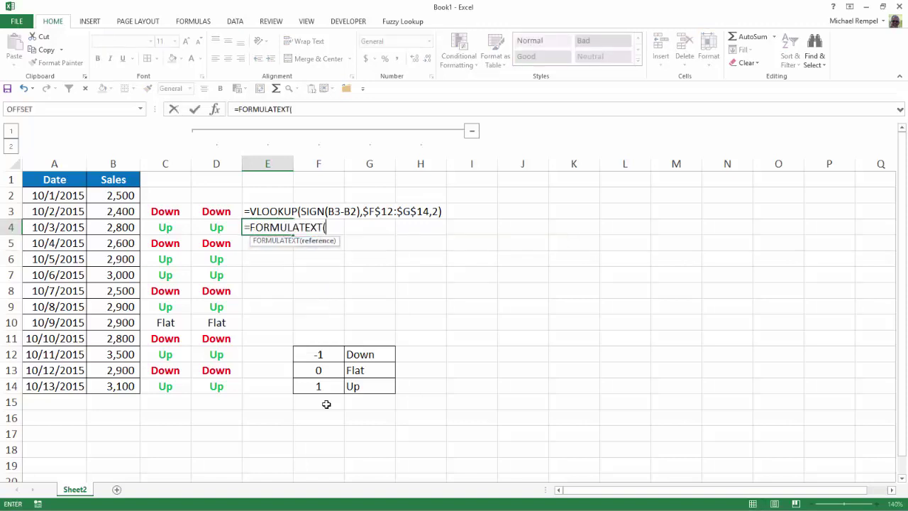
pyautogui.press('Left')
pyautogui.press('Left')
pyautogui.press('Up')
pyautogui.press('Return')
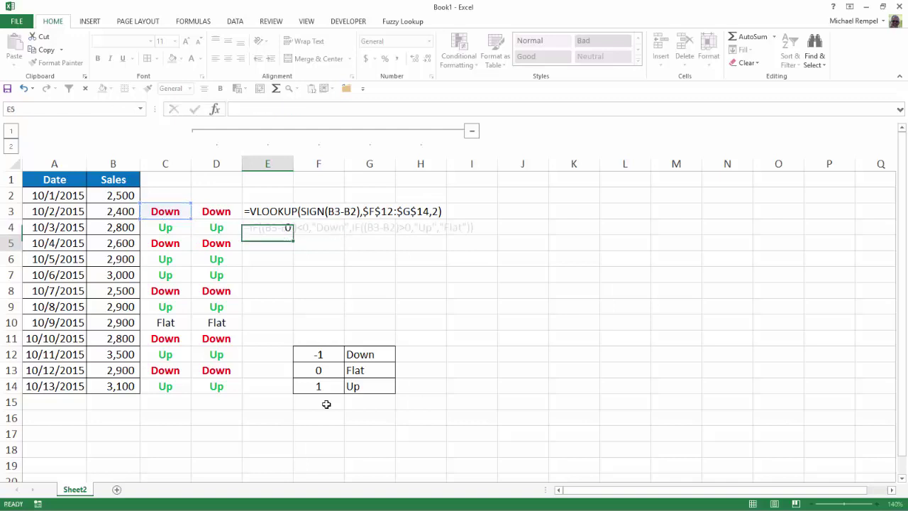